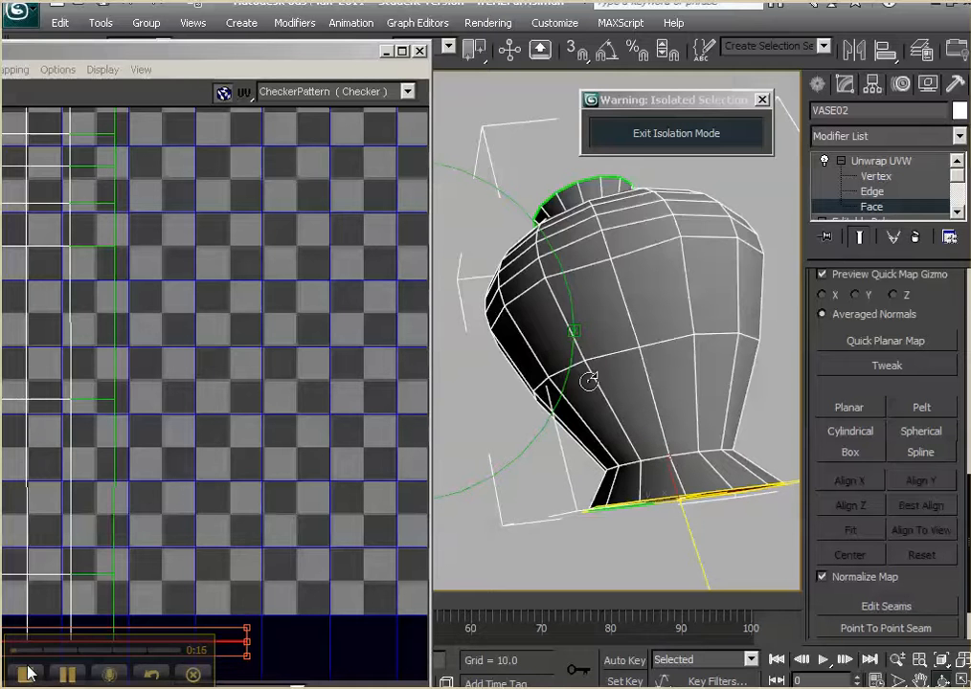
Apply planar mapping to the vase's base face and move its circular UV cluster into empty space left of the vase outline
{"action": "left_click_drag", "start_coordinate": [537, 390], "coordinate": [513, 325]}
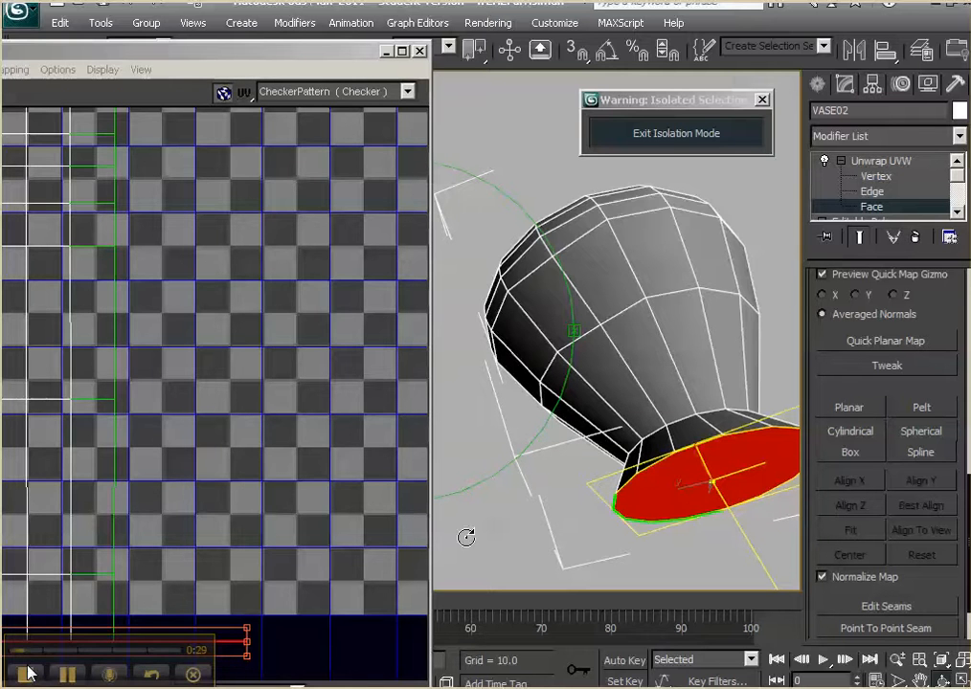
{"action": "scroll", "coordinate": [268, 459], "scroll_direction": "up", "scroll_amount": 3}
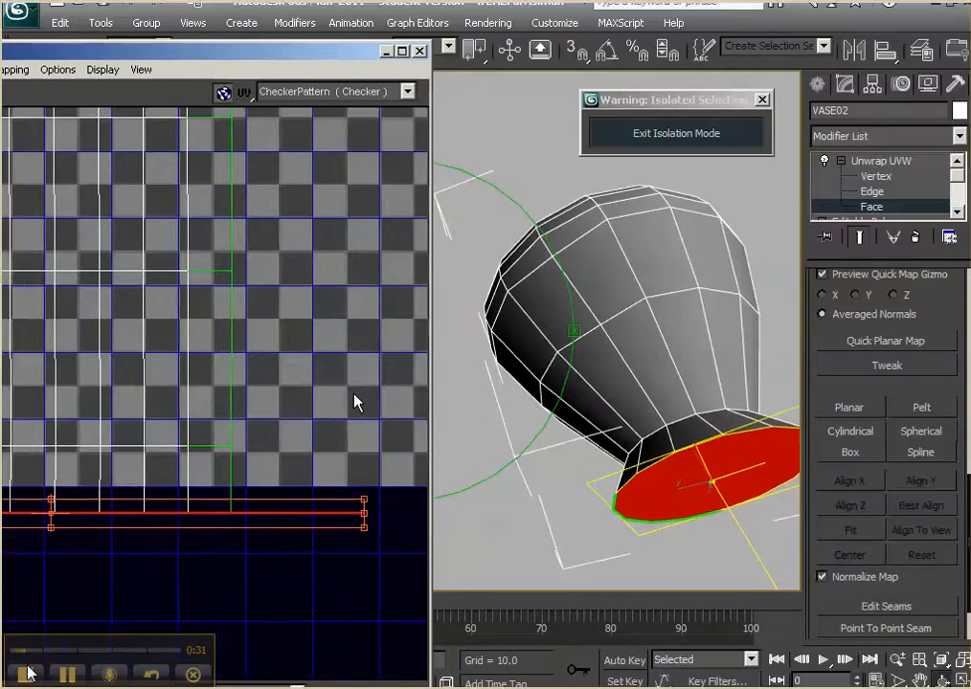
{"action": "scroll", "coordinate": [354, 402], "scroll_direction": "down", "scroll_amount": 2}
{"action": "scroll", "coordinate": [353, 429], "scroll_direction": "down", "scroll_amount": 2}
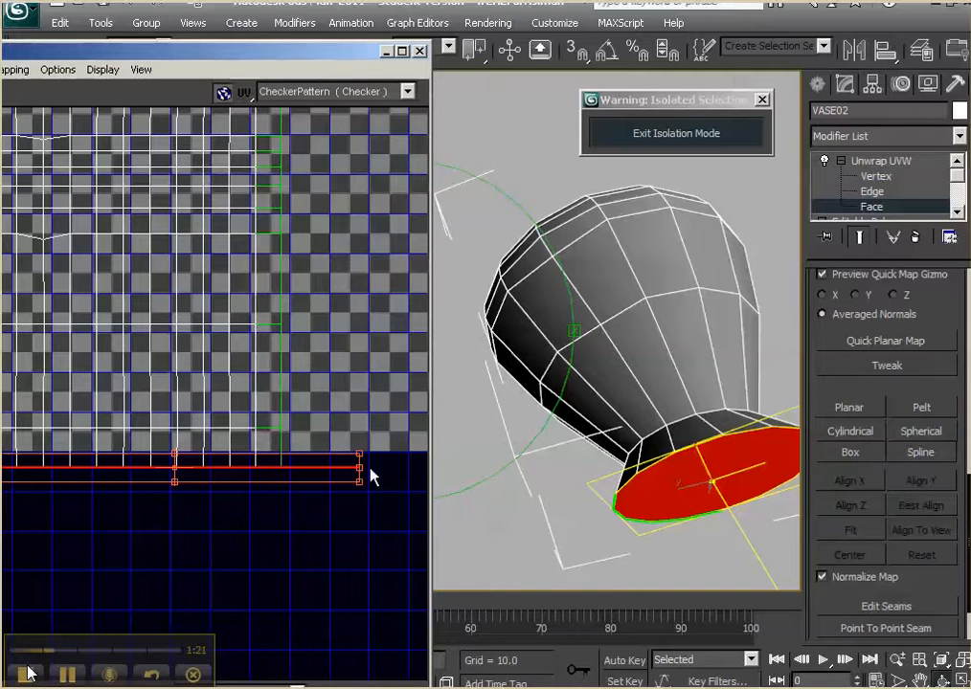
{"action": "left_click", "coordinate": [848, 409]}
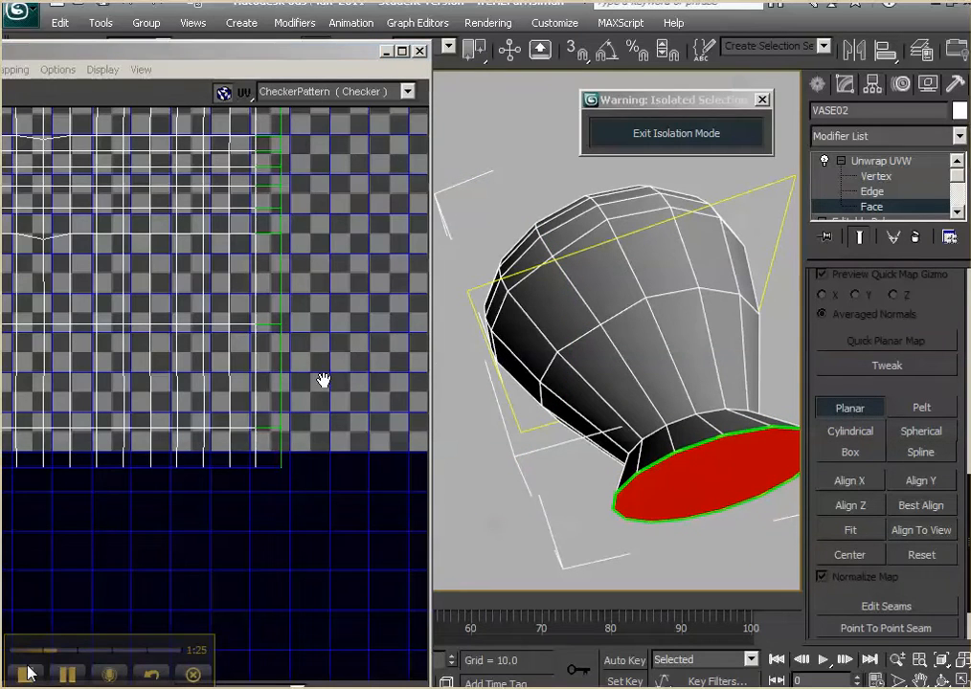
{"action": "scroll", "coordinate": [324, 381], "scroll_direction": "down", "scroll_amount": 6}
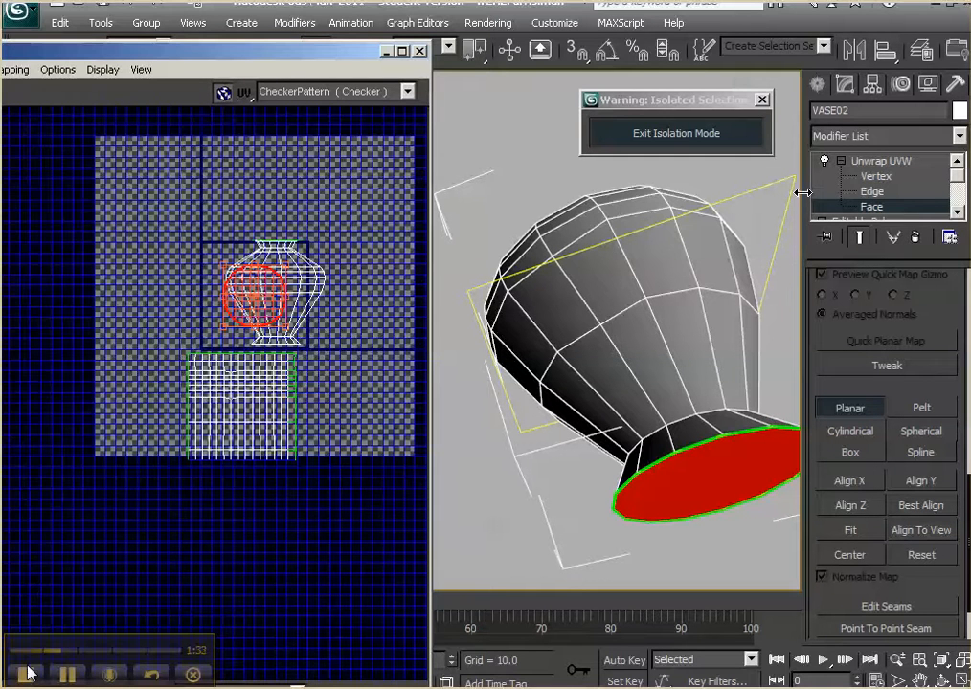
{"action": "left_click", "coordinate": [840, 410]}
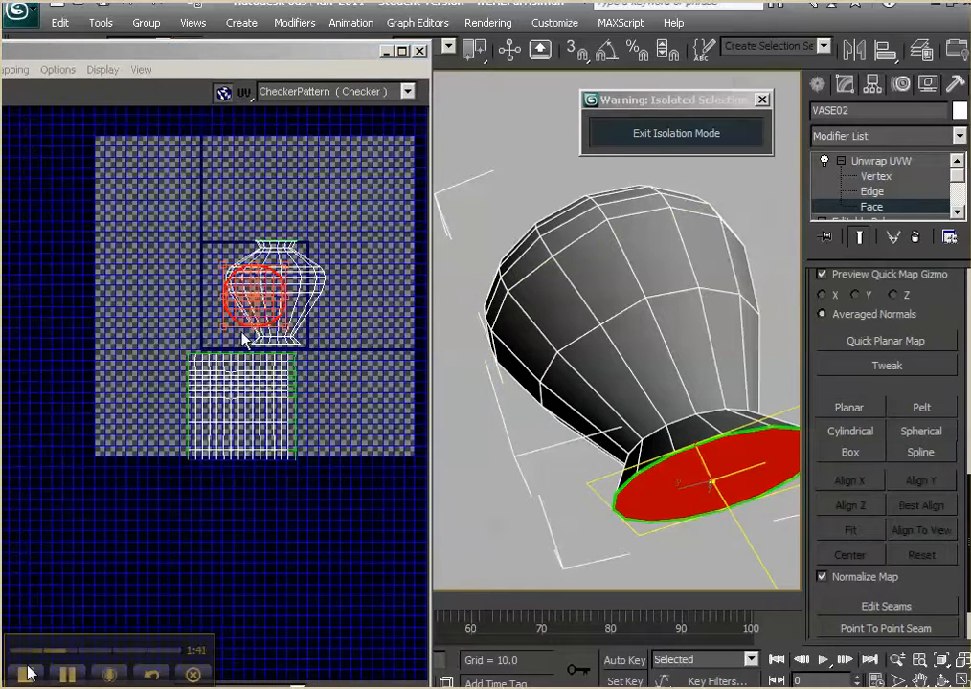
{"action": "left_click_drag", "start_coordinate": [252, 302], "coordinate": [145, 274]}
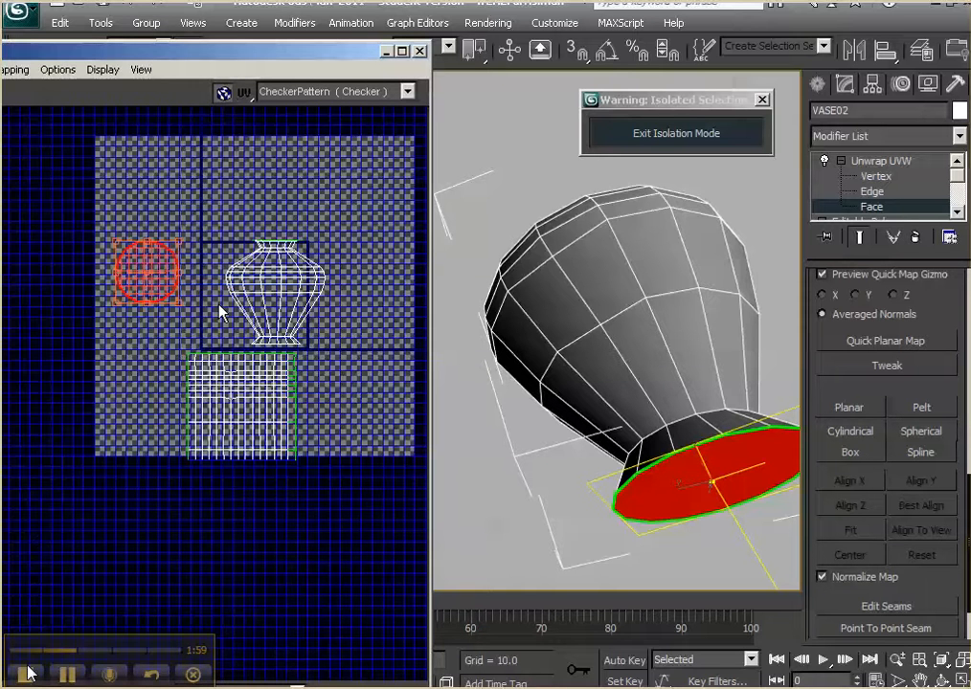
Examine the green seam edges on the vase and compare them with the right border of the body's UV grid
{"action": "left_click", "coordinate": [403, 52]}
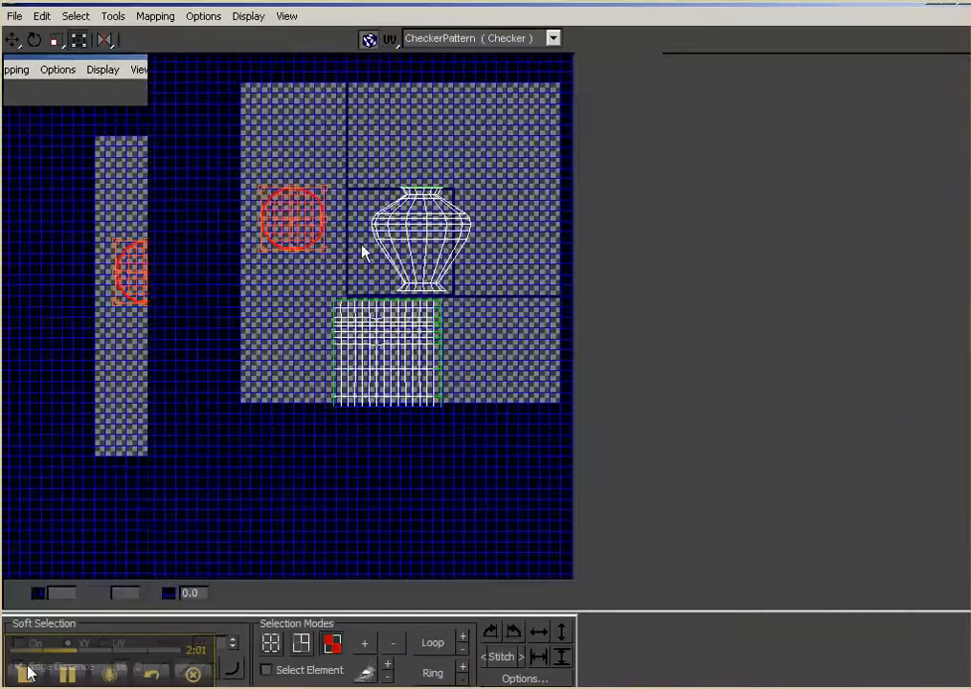
{"action": "scroll", "coordinate": [512, 359], "scroll_direction": "up", "scroll_amount": 5}
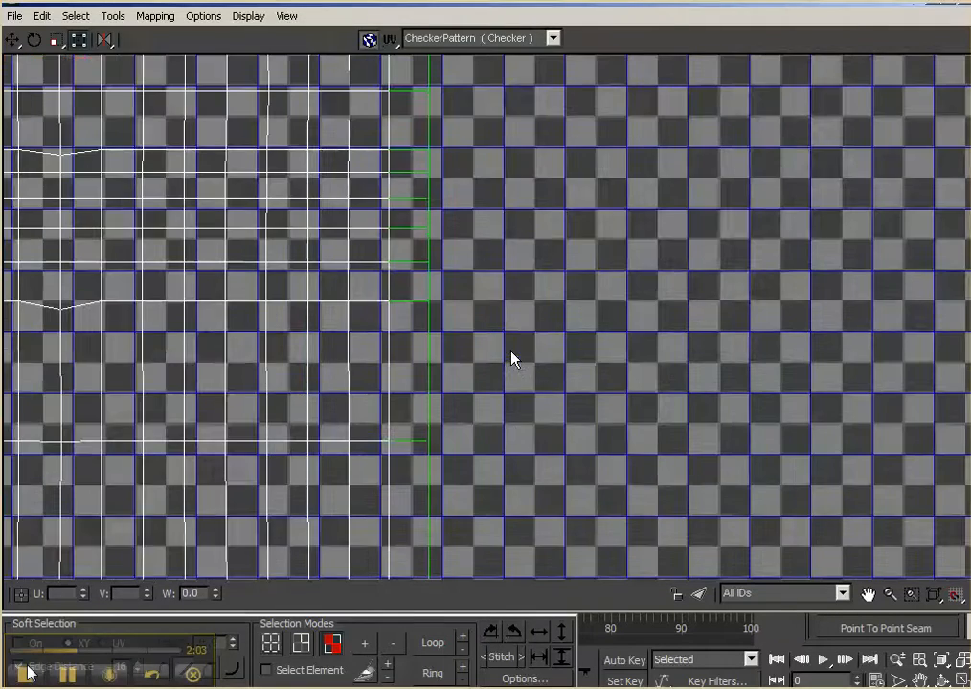
{"action": "middle_click_drag", "start_coordinate": [511, 308], "coordinate": [522, 458]}
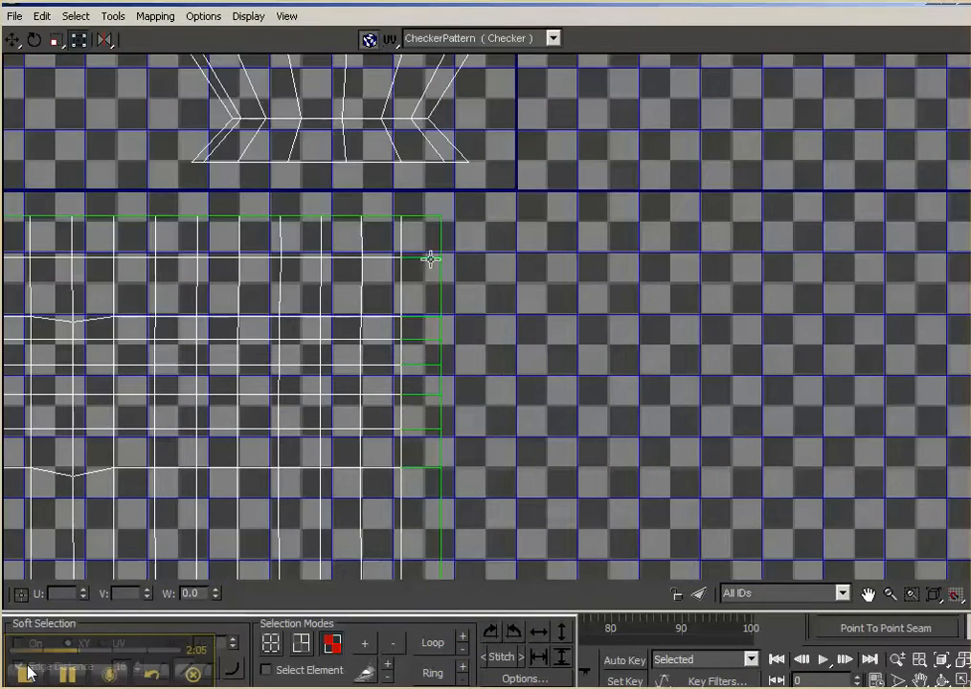
{"action": "double_click", "coordinate": [748, 3]}
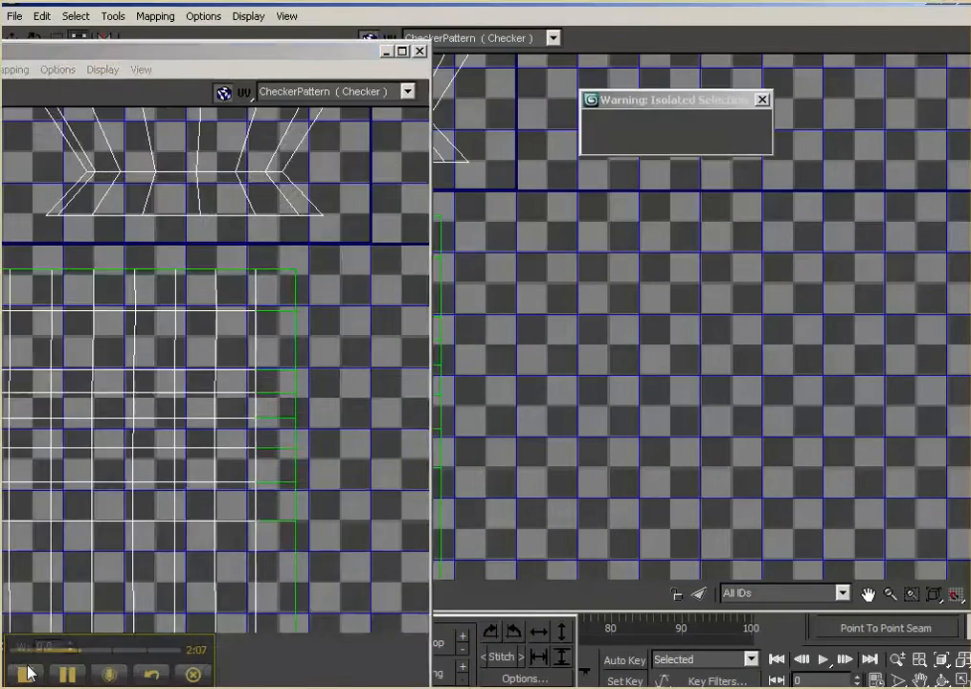
{"action": "middle_click_drag", "start_coordinate": [179, 416], "coordinate": [231, 172]}
{"action": "middle_click_drag", "start_coordinate": [488, 327], "coordinate": [531, 316], "text": "alt"}
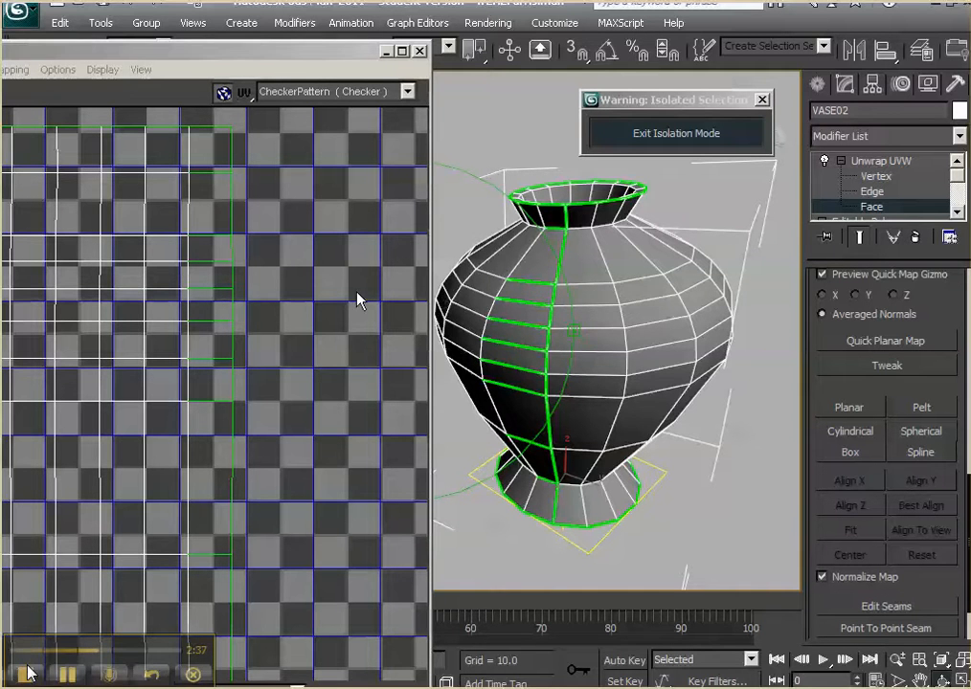
{"action": "scroll", "coordinate": [347, 303], "scroll_direction": "down", "scroll_amount": 3}
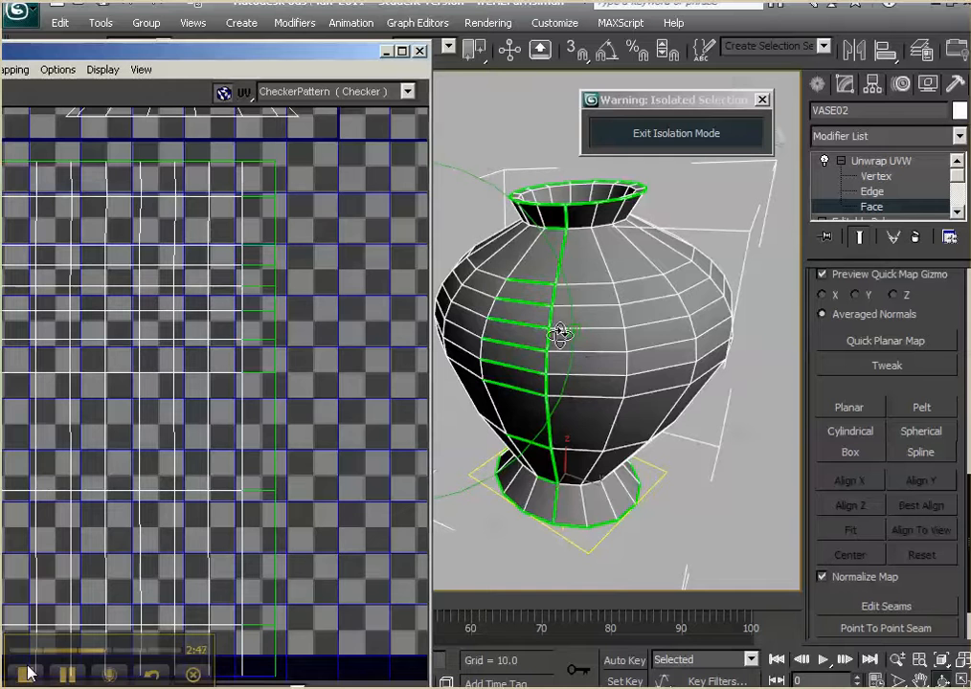
{"action": "middle_click_drag", "start_coordinate": [305, 309], "coordinate": [323, 293]}
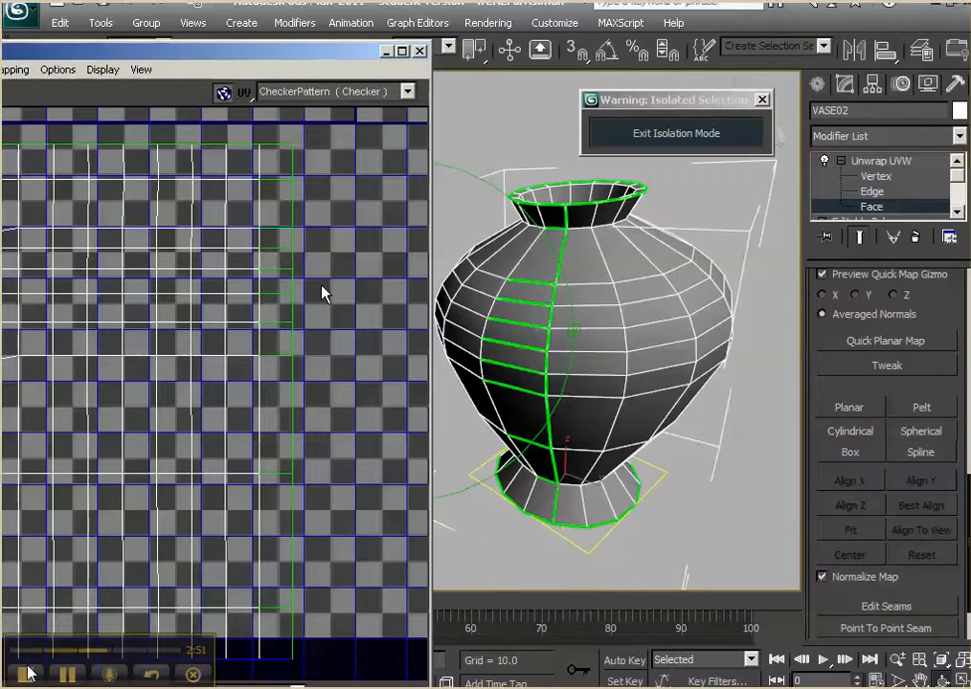
{"action": "middle_click_drag", "start_coordinate": [337, 259], "coordinate": [325, 336]}
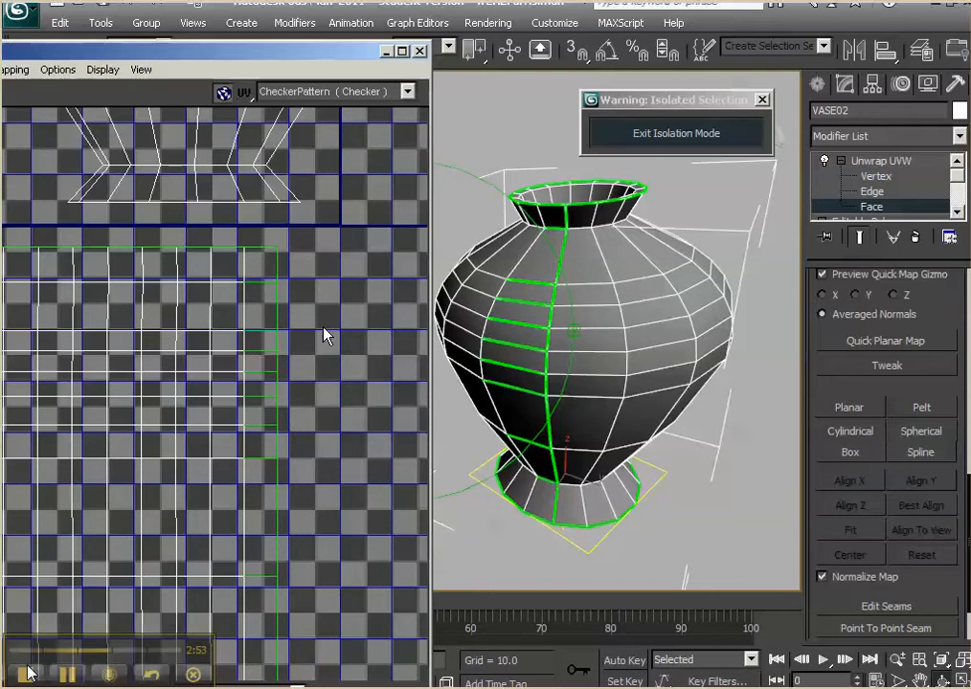
Switch to Vertex level and select the seam vertex at the third row of the UV grid's right border
{"action": "left_click", "coordinate": [874, 176]}
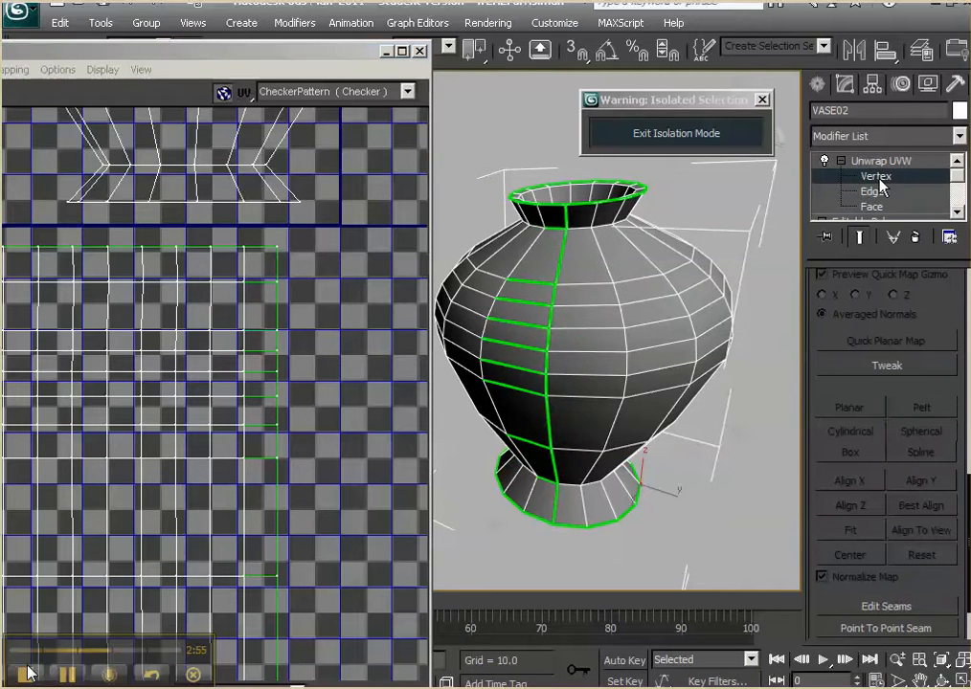
{"action": "scroll", "coordinate": [315, 266], "scroll_direction": "up", "scroll_amount": 5}
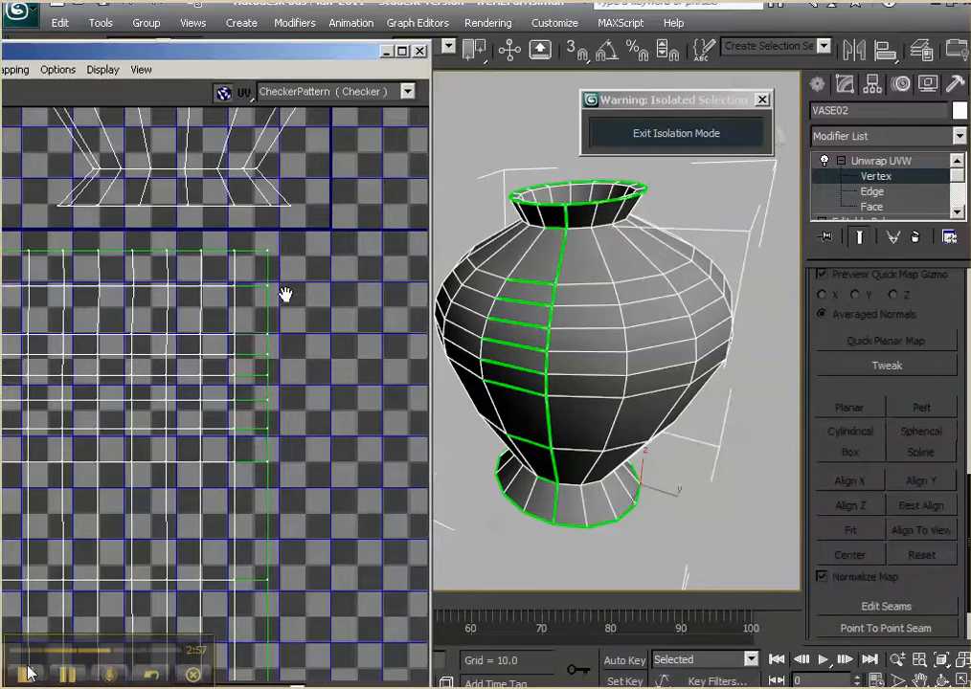
{"action": "left_click_drag", "start_coordinate": [227, 264], "coordinate": [200, 394]}
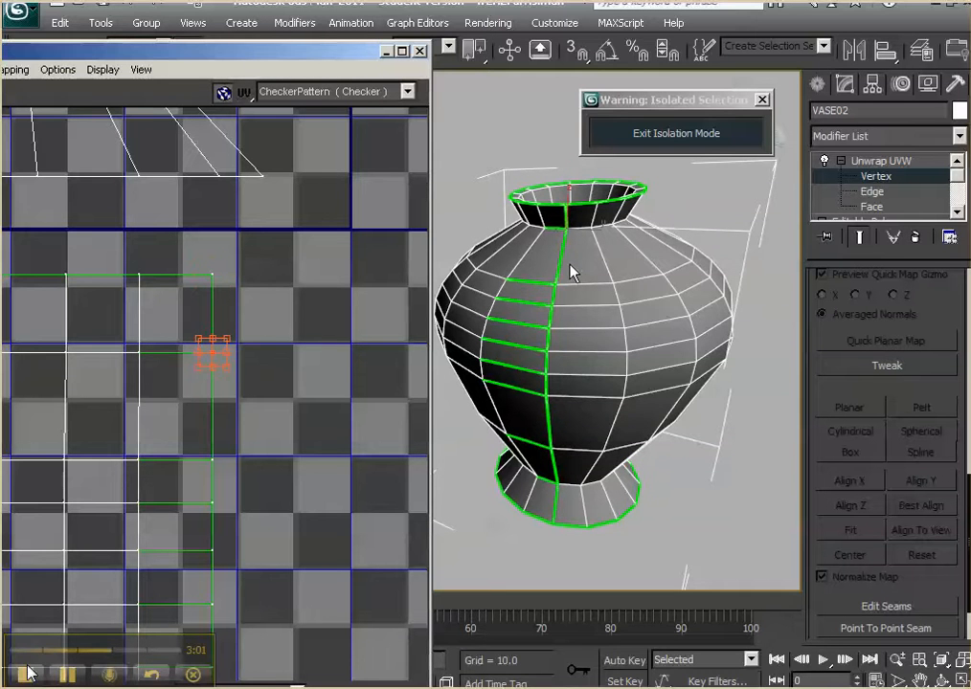
{"action": "left_click", "coordinate": [556, 284]}
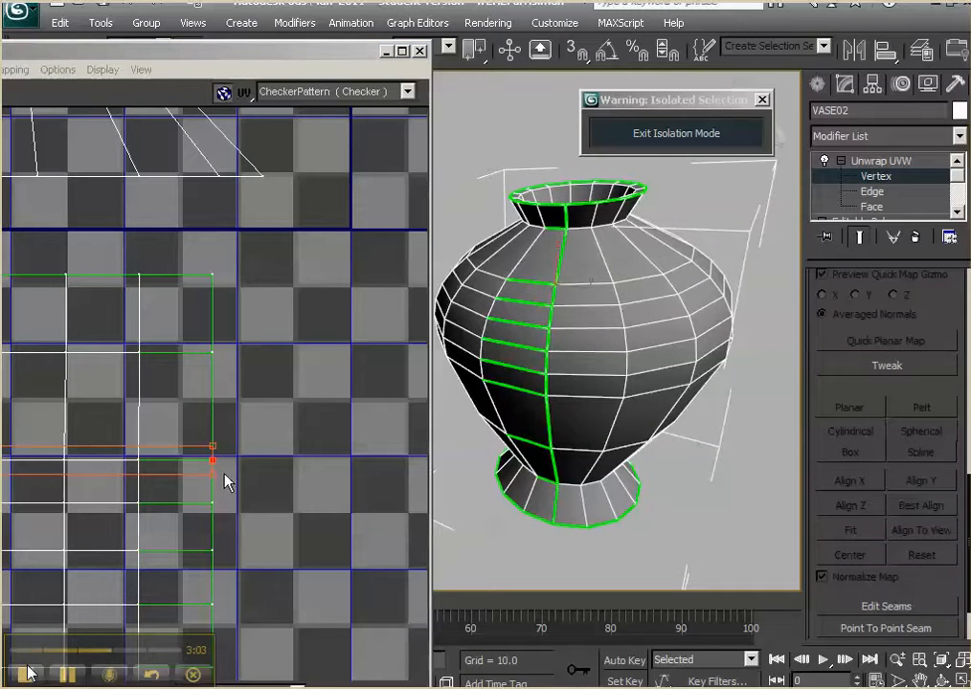
{"action": "middle_click_drag", "start_coordinate": [314, 449], "coordinate": [340, 411]}
{"action": "left_click", "coordinate": [278, 425]}
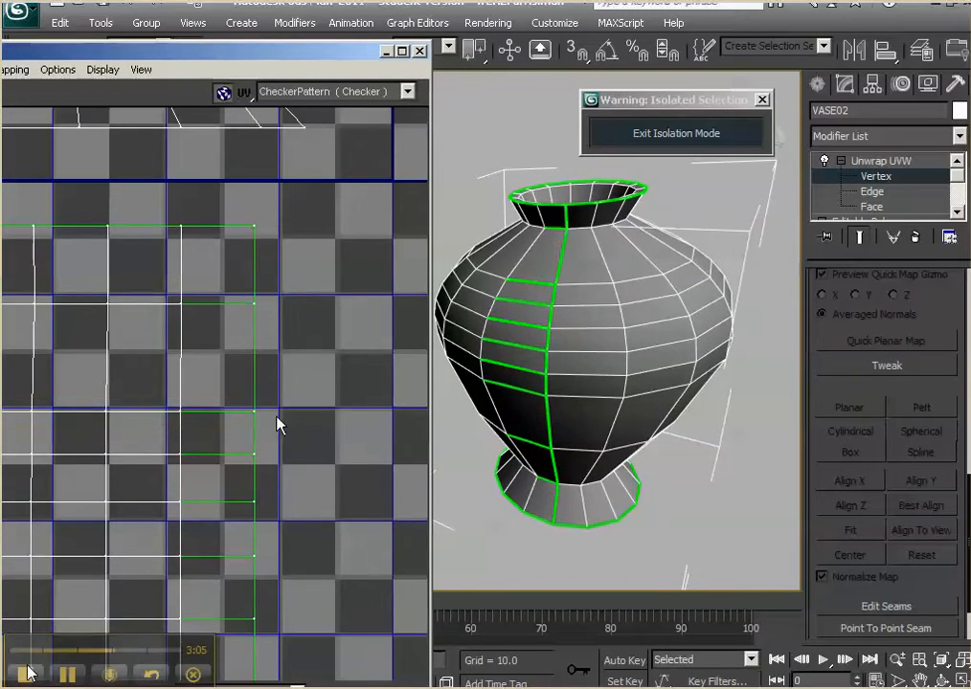
{"action": "left_click", "coordinate": [254, 412]}
Activate the Move tool and pull the third-row border vertex slightly upward, away from its duplicate
{"action": "left_click_drag", "start_coordinate": [96, 55], "coordinate": [280, 34]}
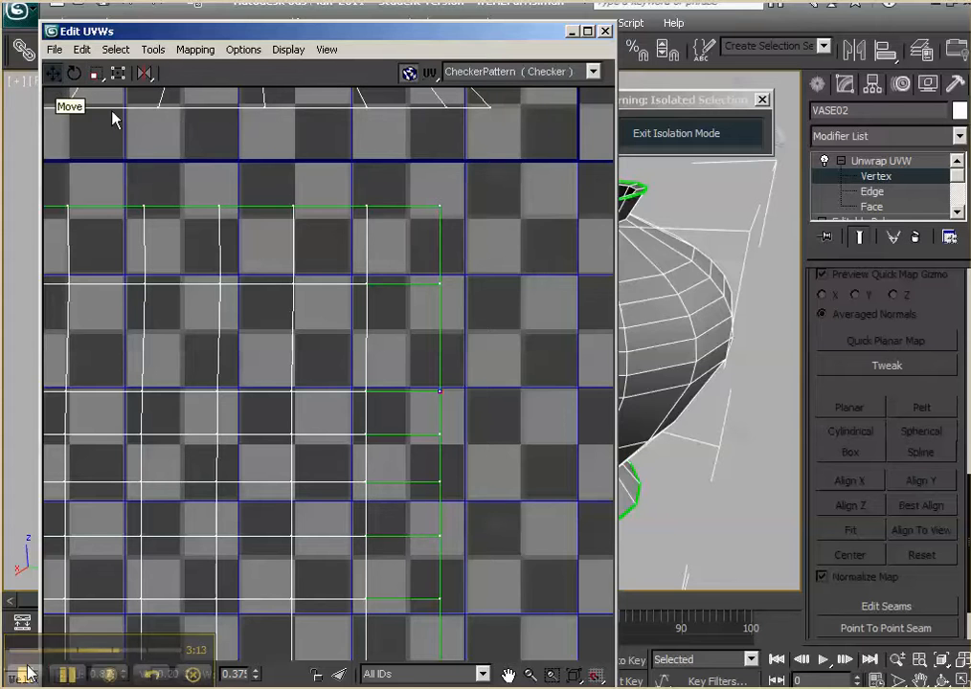
{"action": "left_click_drag", "start_coordinate": [528, 35], "coordinate": [336, 49]}
{"action": "left_click", "coordinate": [261, 423]}
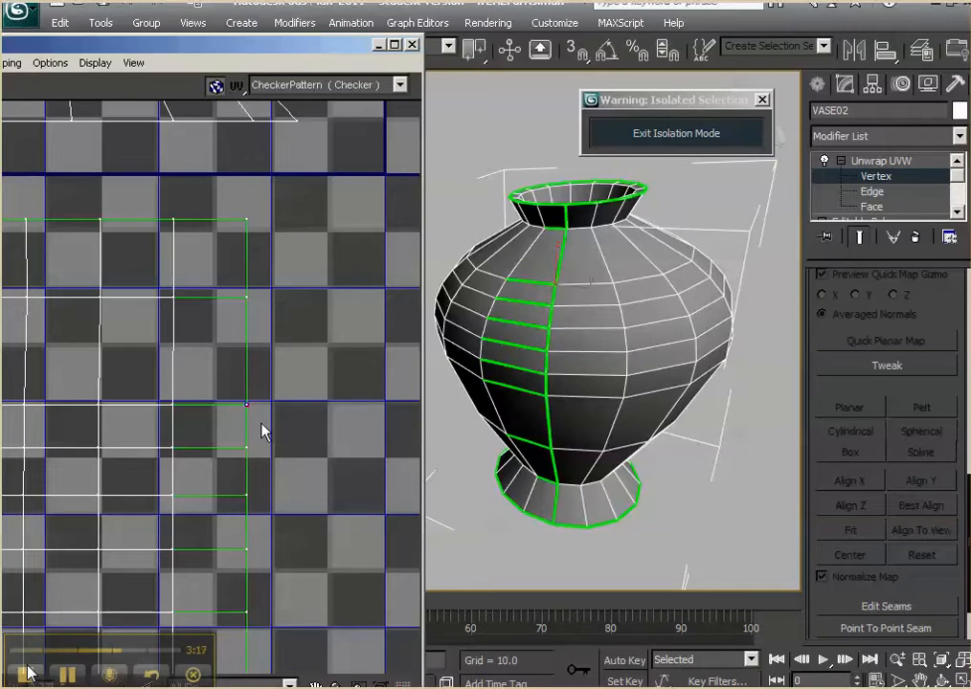
{"action": "left_click", "coordinate": [246, 408]}
{"action": "left_click_drag", "start_coordinate": [246, 407], "coordinate": [248, 374]}
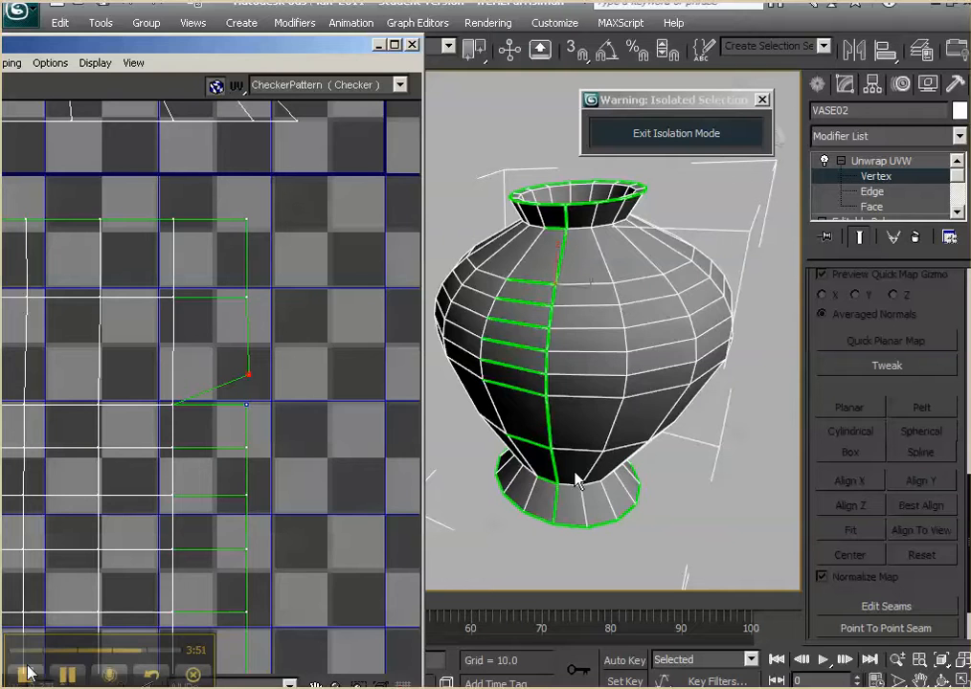
Check which vase vertex each of the two split UV vertices matches, and move the upper one back beside its duplicate
{"action": "left_click", "coordinate": [247, 404]}
{"action": "scroll", "coordinate": [292, 395], "scroll_direction": "up", "scroll_amount": 3}
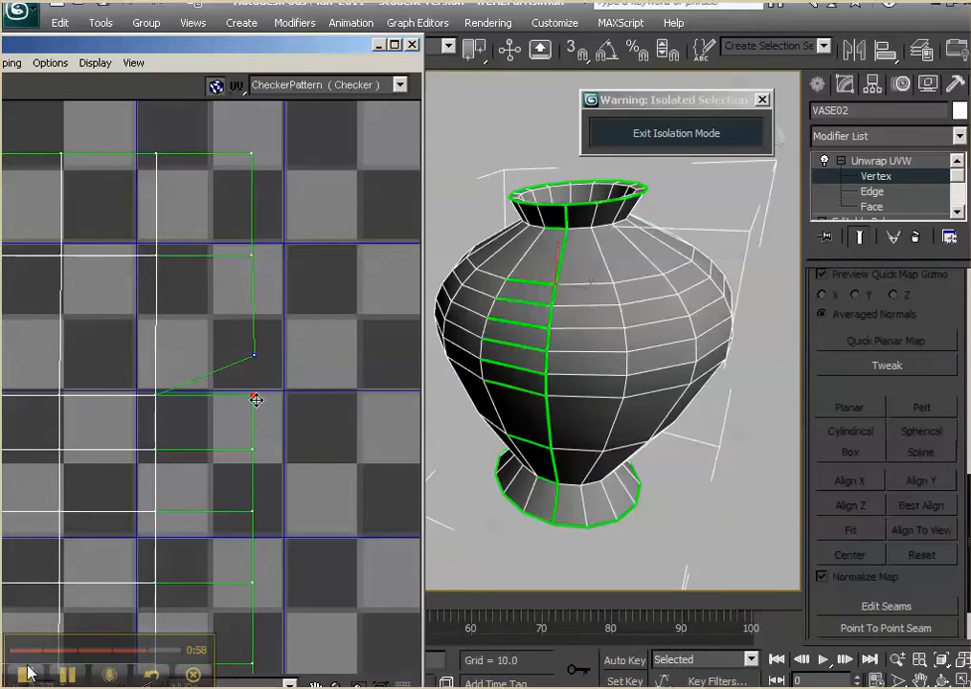
{"action": "left_click", "coordinate": [254, 356]}
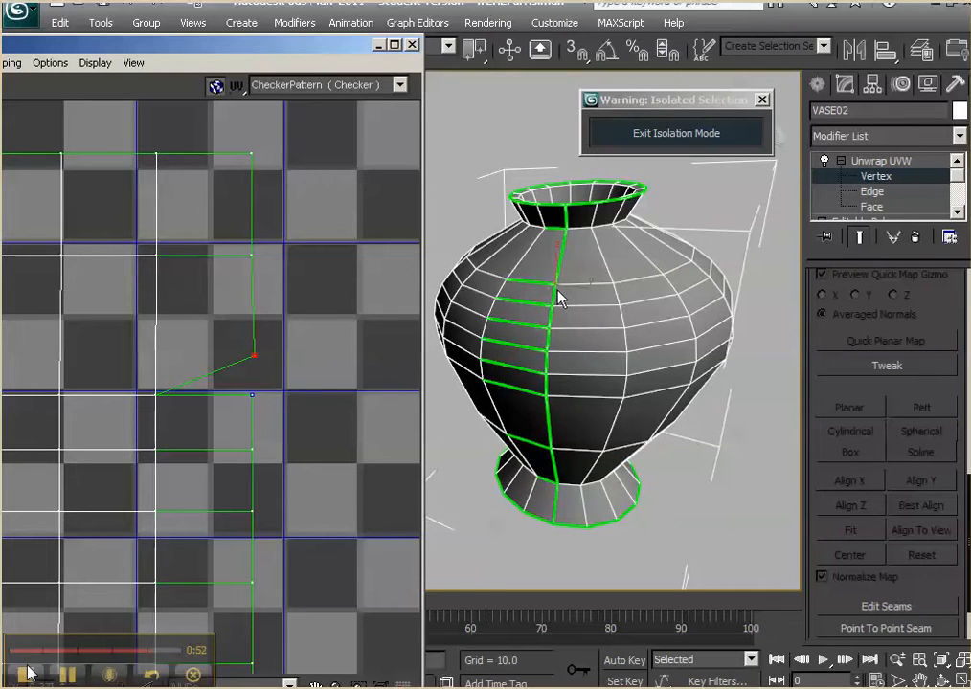
{"action": "left_click_drag", "start_coordinate": [259, 355], "coordinate": [253, 390]}
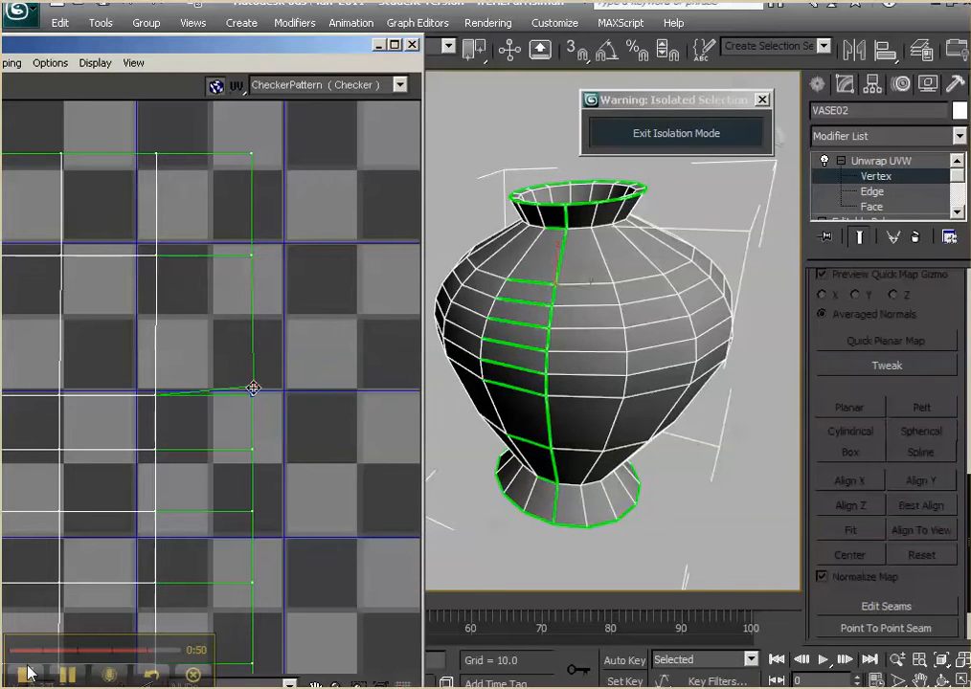
Weld the two neighbouring UV vertices at the third row of the body grid's right border
{"action": "middle_click_drag", "start_coordinate": [284, 343], "coordinate": [385, 326]}
{"action": "left_click_drag", "start_coordinate": [337, 55], "coordinate": [461, 32]}
{"action": "middle_click_drag", "start_coordinate": [599, 306], "coordinate": [577, 316]}
{"action": "left_click", "coordinate": [496, 328]}
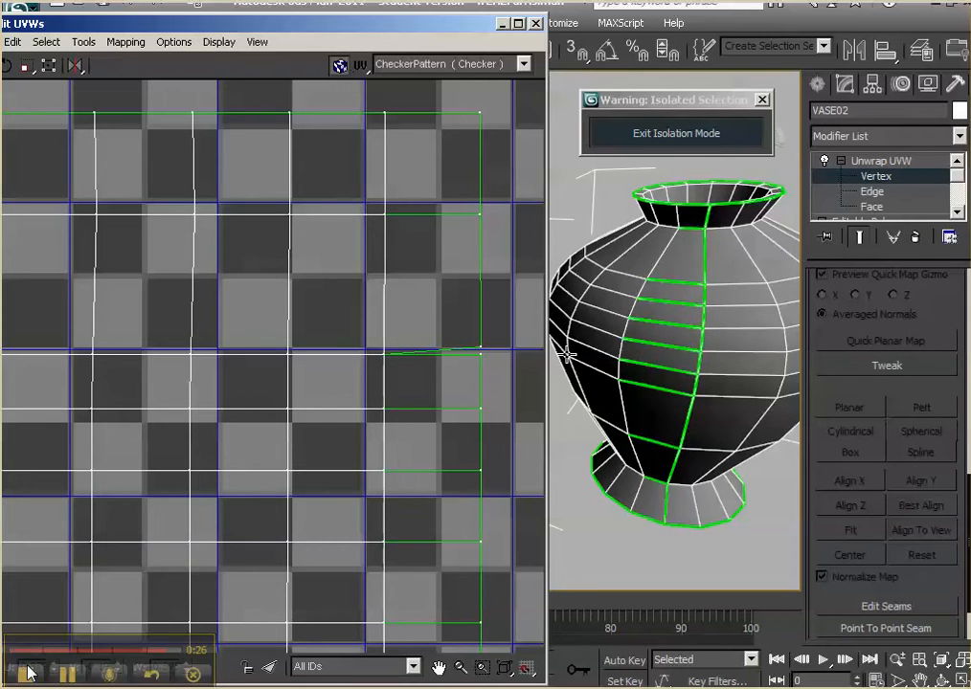
{"action": "left_click_drag", "start_coordinate": [482, 355], "coordinate": [477, 362]}
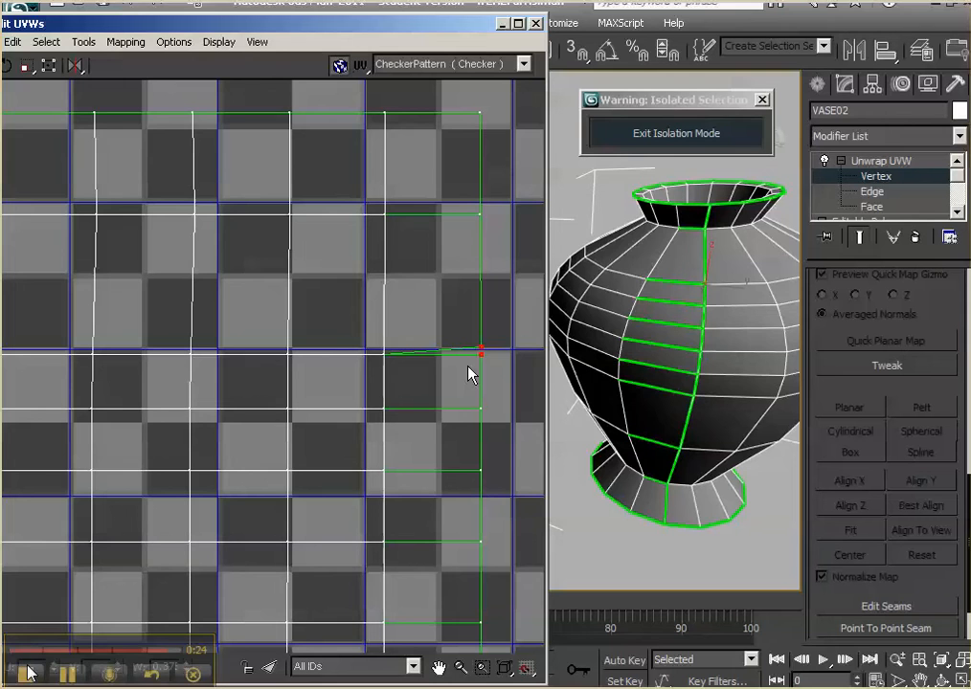
{"action": "left_click", "coordinate": [84, 42]}
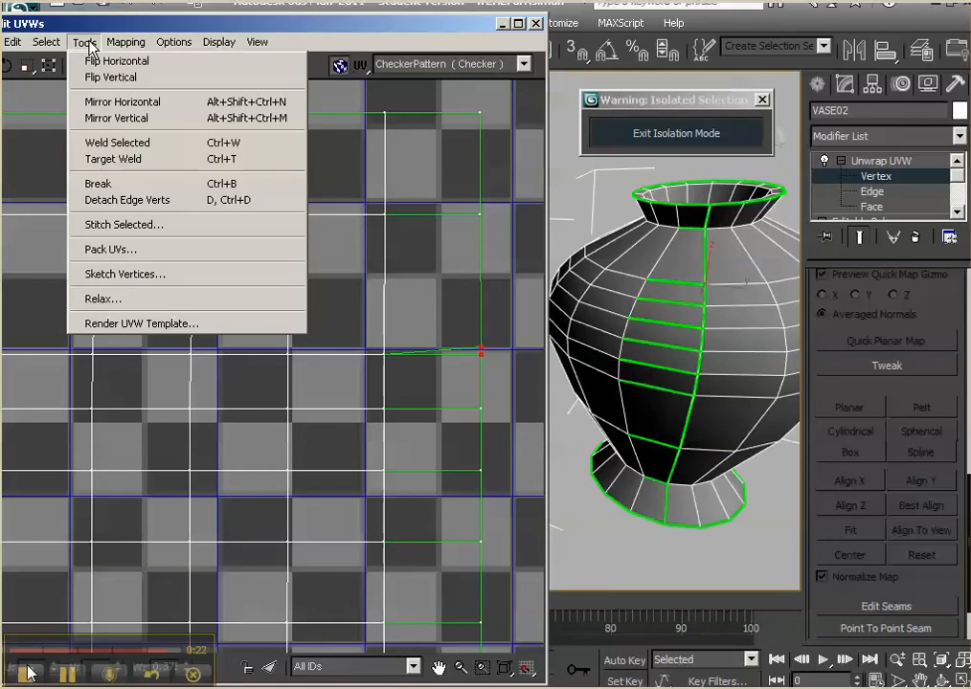
{"action": "left_click", "coordinate": [120, 144]}
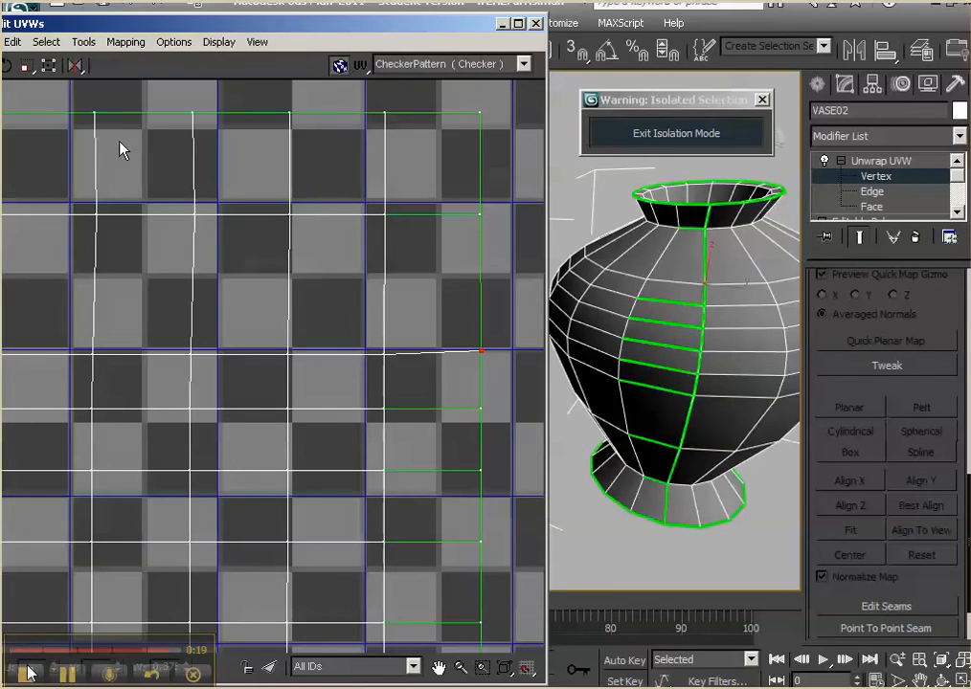
{"action": "left_click", "coordinate": [498, 337]}
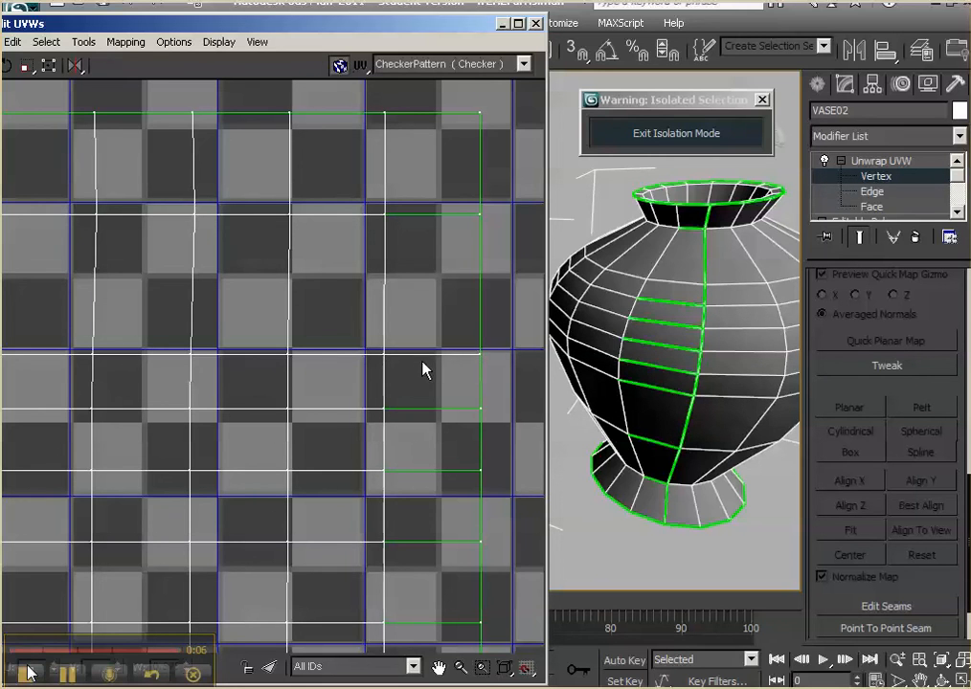
Pull the fourth-row vertex on the UV grid's right border slightly upward, away from its duplicate
{"action": "middle_click_drag", "start_coordinate": [482, 443], "coordinate": [466, 390]}
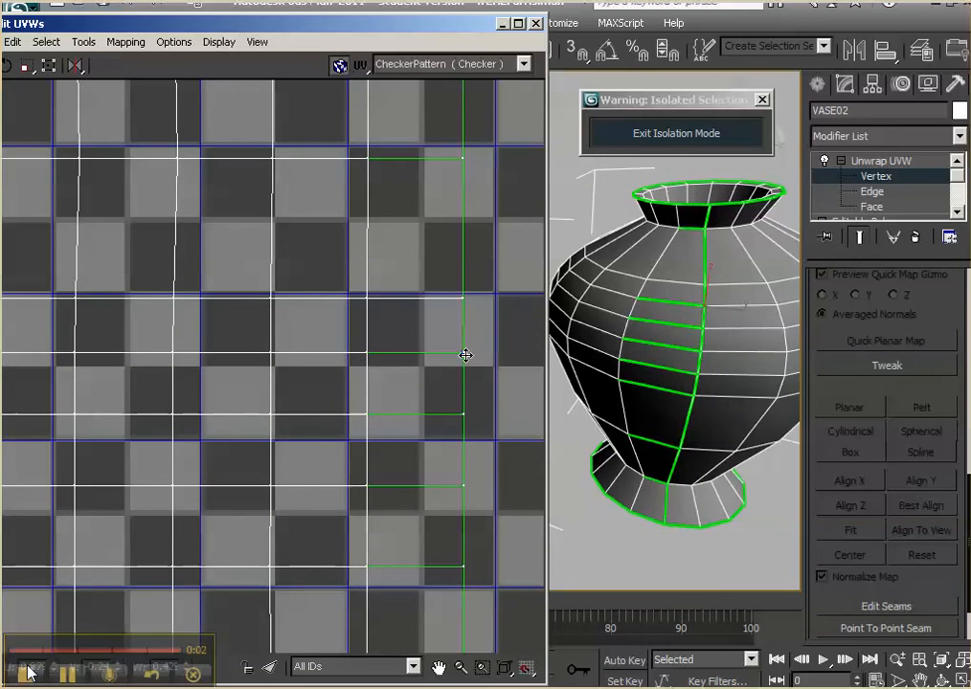
{"action": "mouse_move", "coordinate": [465, 353]}
{"action": "left_mouse_down"}
{"action": "mouse_move", "coordinate": [464, 368]}
{"action": "mouse_move", "coordinate": [466, 332]}
{"action": "left_mouse_up"}
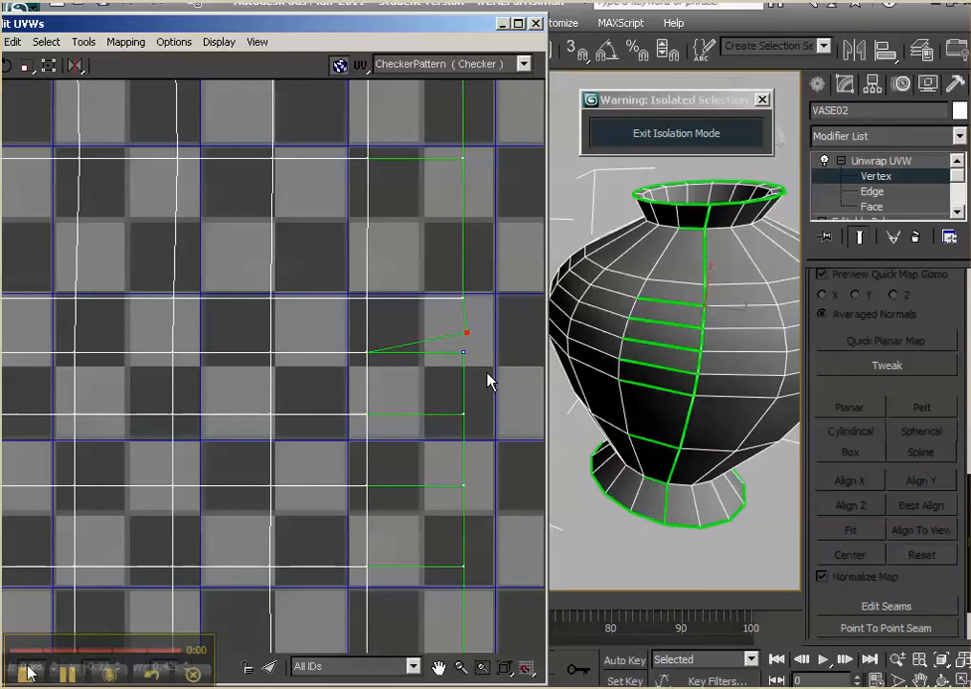